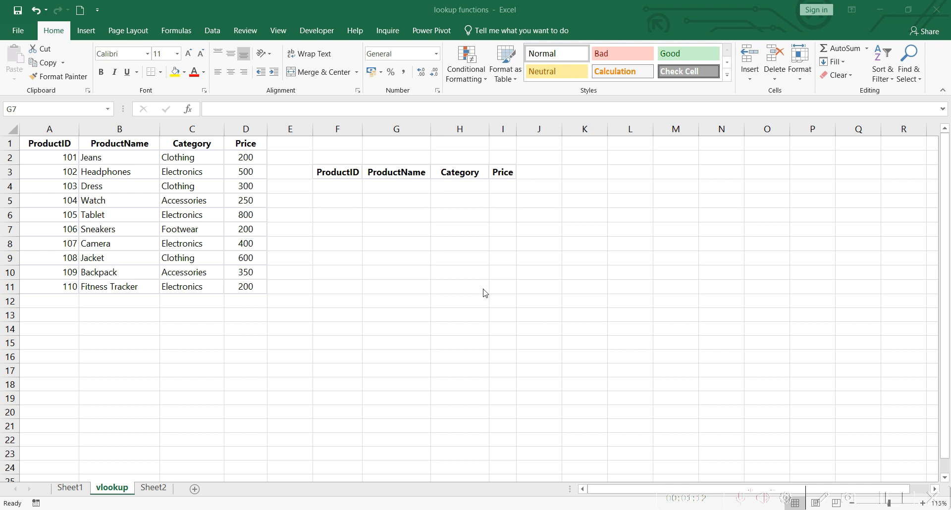
Enter 104 as the lookup ProductID in cell F4
{"action": "left_click", "coordinate": [339, 190]}
{"action": "left_click", "coordinate": [337, 189]}
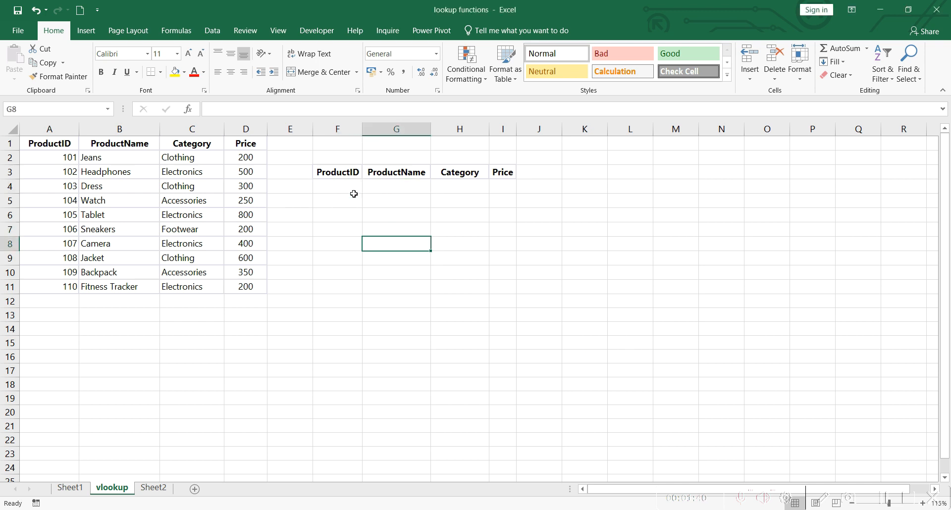
{"action": "left_click", "coordinate": [349, 188]}
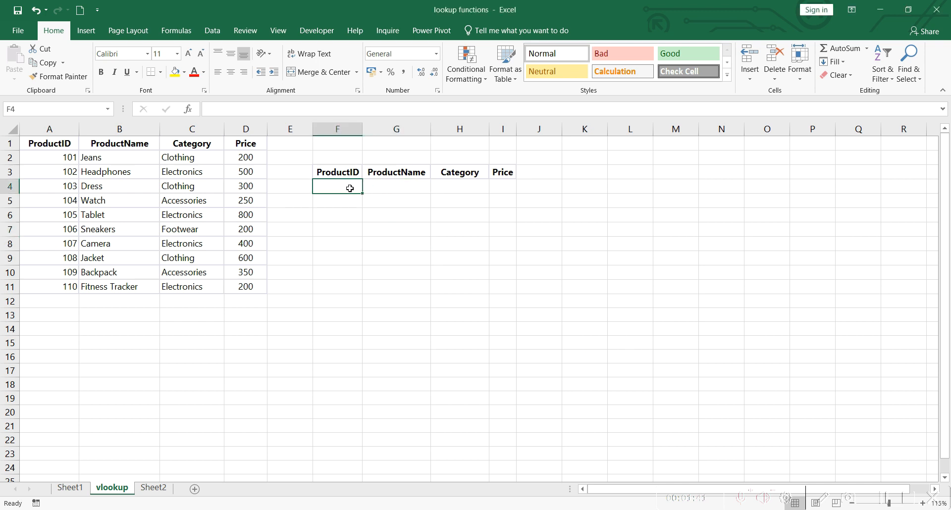
{"action": "type", "text": "104"}
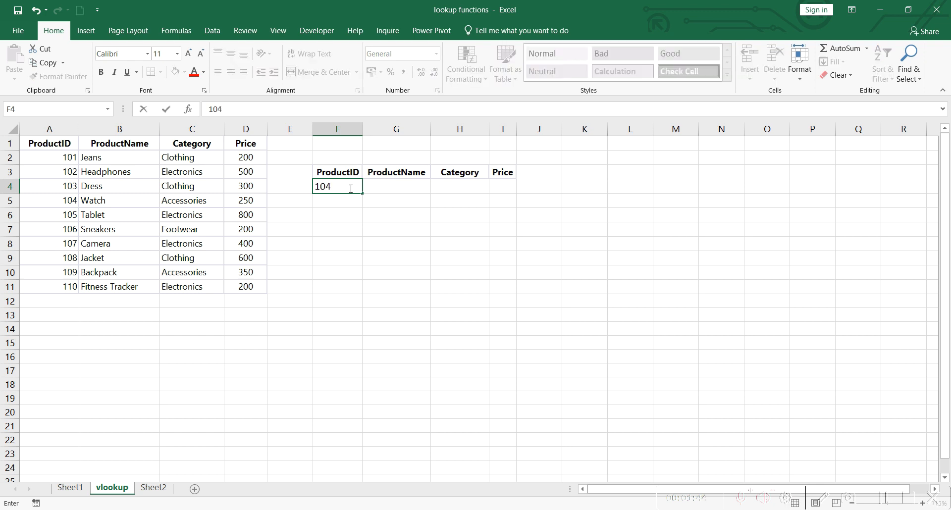
{"action": "left_click", "coordinate": [405, 214]}
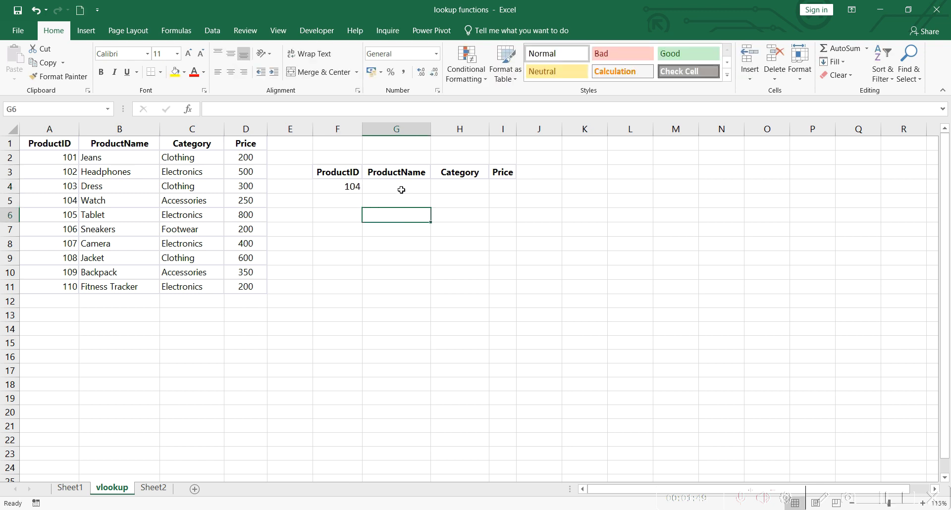
Look up the ProductName in G4 with the formula =VLOOKUP(F4,$A$2:$D$11,2,0)
{"action": "left_click", "coordinate": [401, 189]}
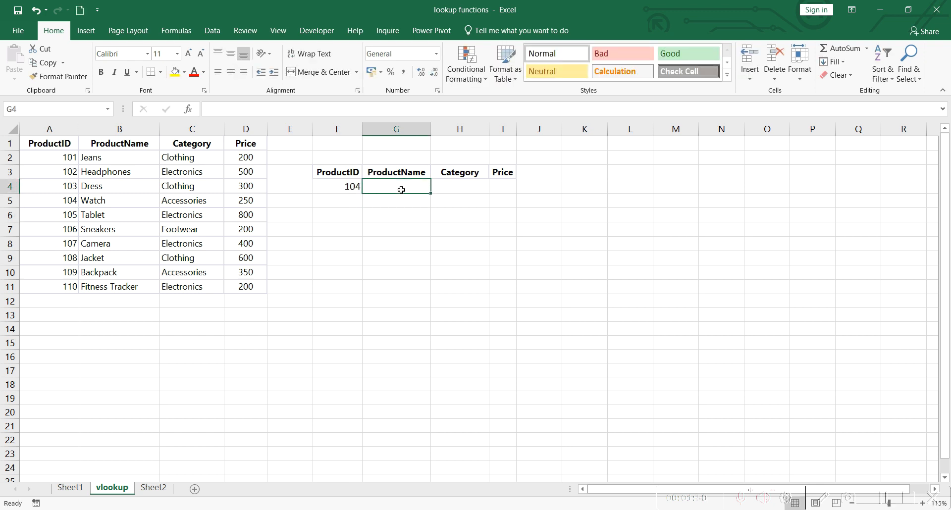
{"action": "type", "text": "=vl"}
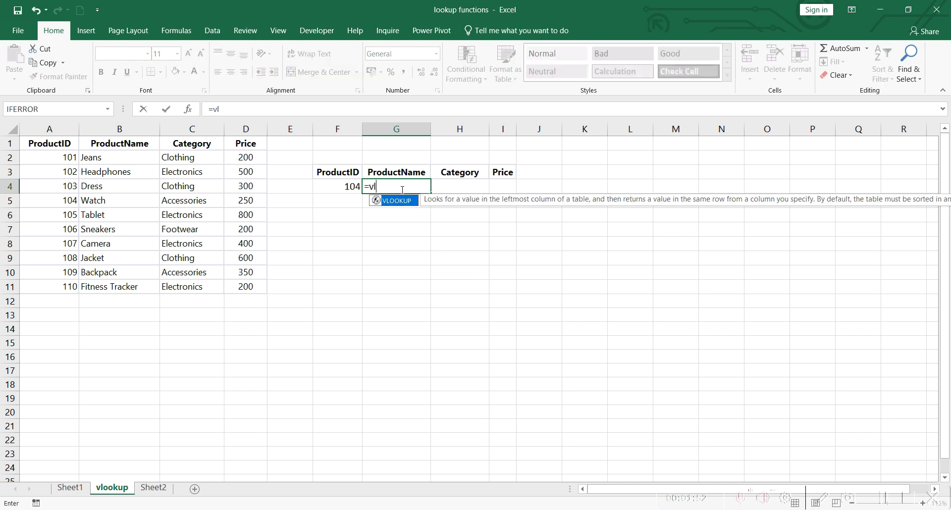
{"action": "key", "text": "Tab"}
{"action": "left_click", "coordinate": [338, 185]}
{"action": "type", "text": ","}
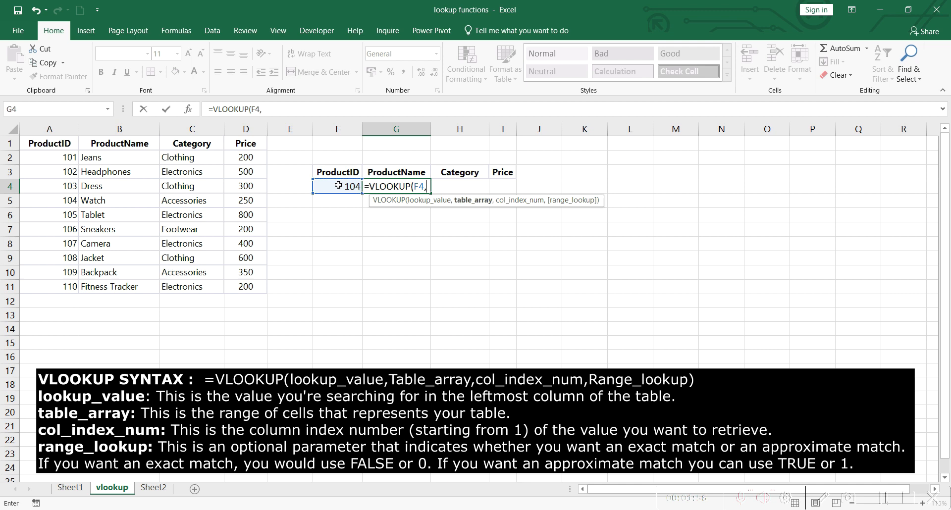
{"action": "left_click_drag", "start_coordinate": [33, 158], "coordinate": [248, 287]}
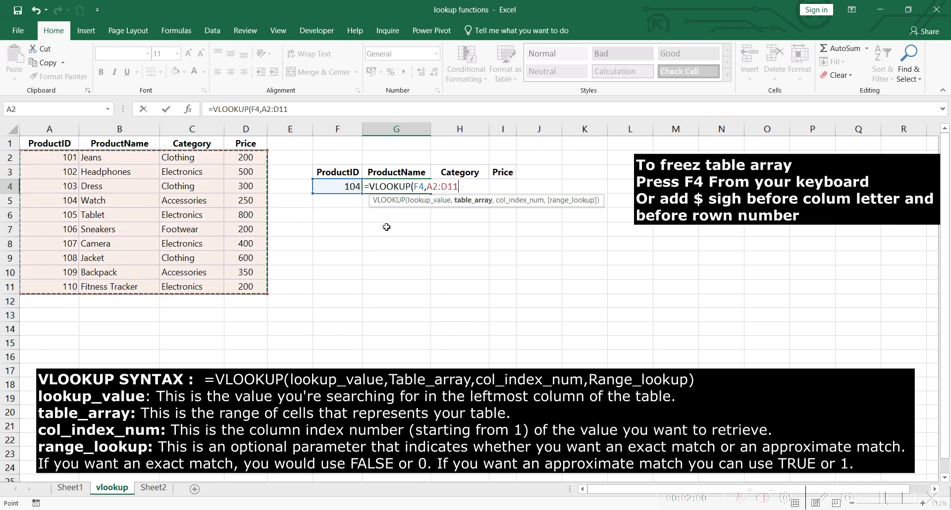
{"action": "key", "text": "F4"}
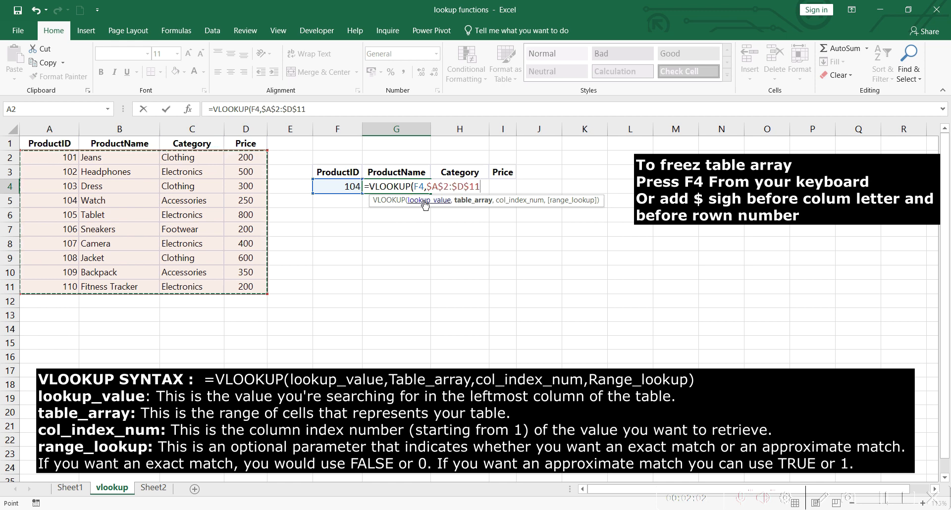
{"action": "type", "text": ","}
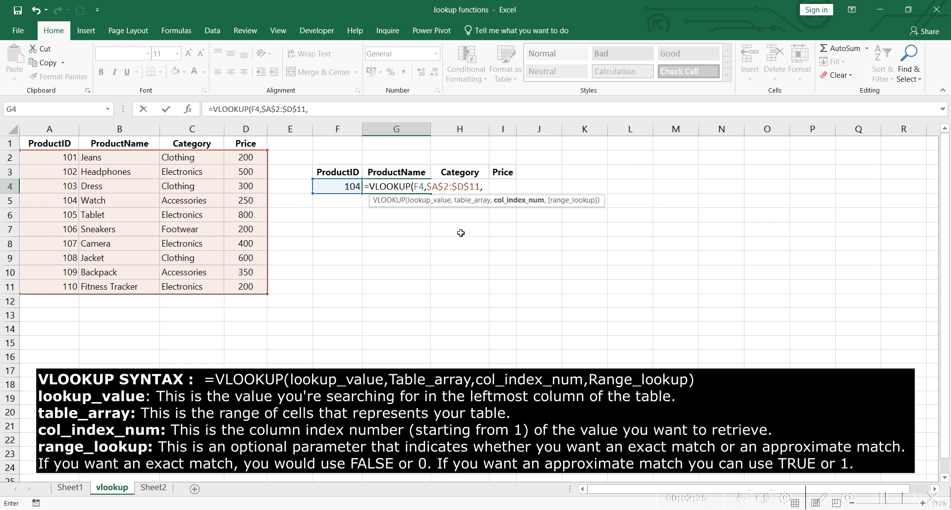
{"action": "type", "text": "2,"}
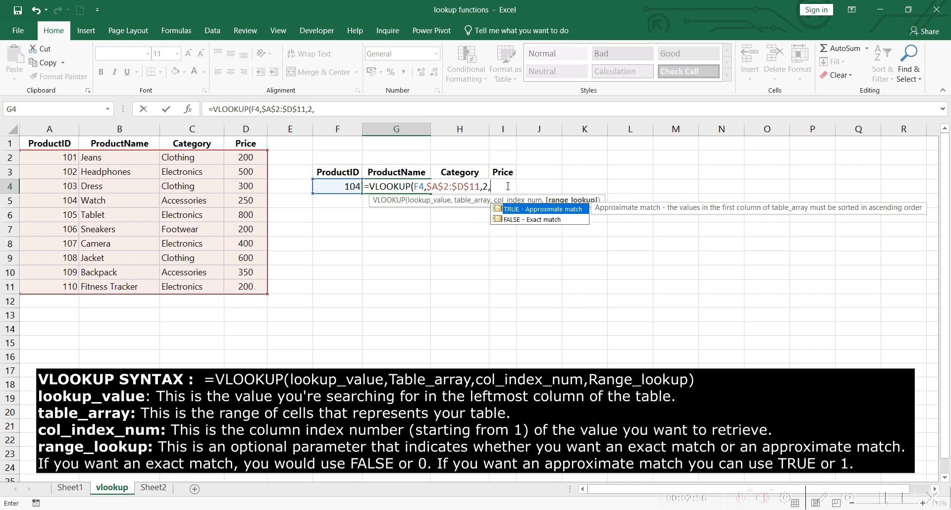
{"action": "type", "text": "0)"}
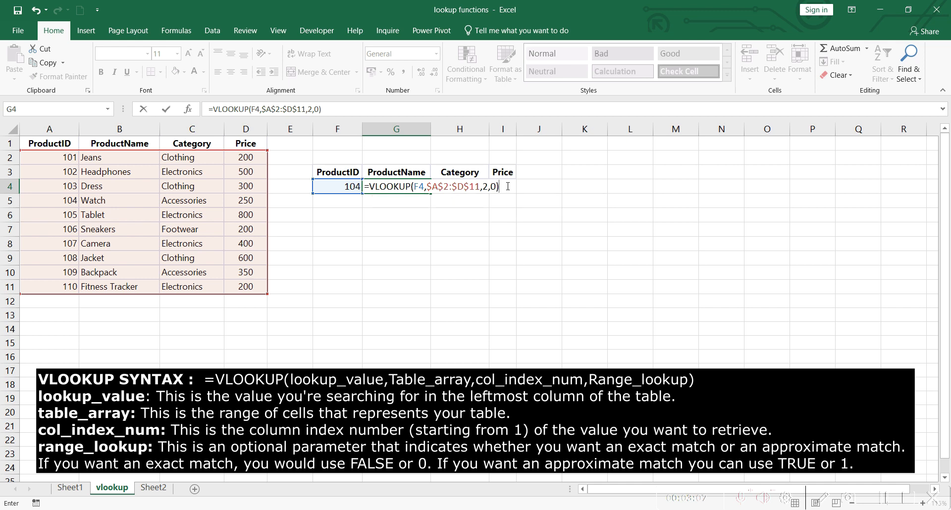
{"action": "key", "text": "Return"}
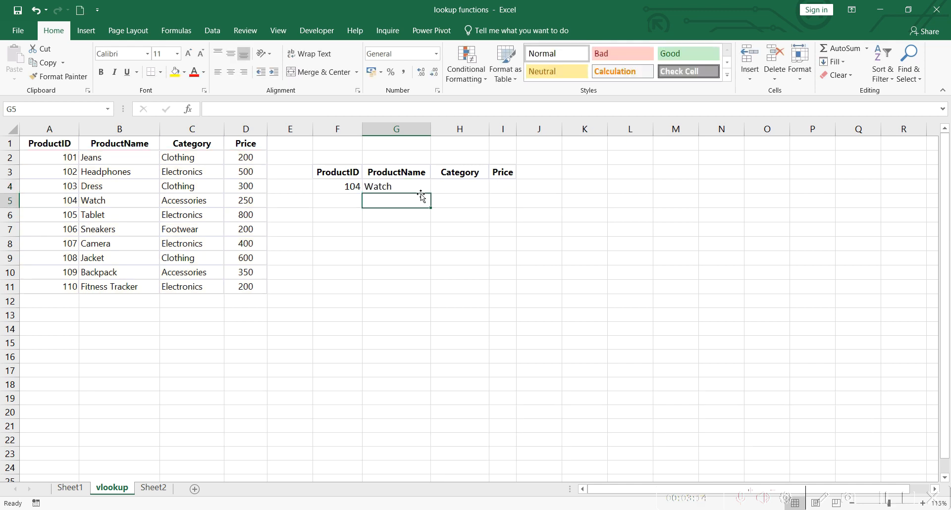
{"action": "left_click", "coordinate": [419, 189]}
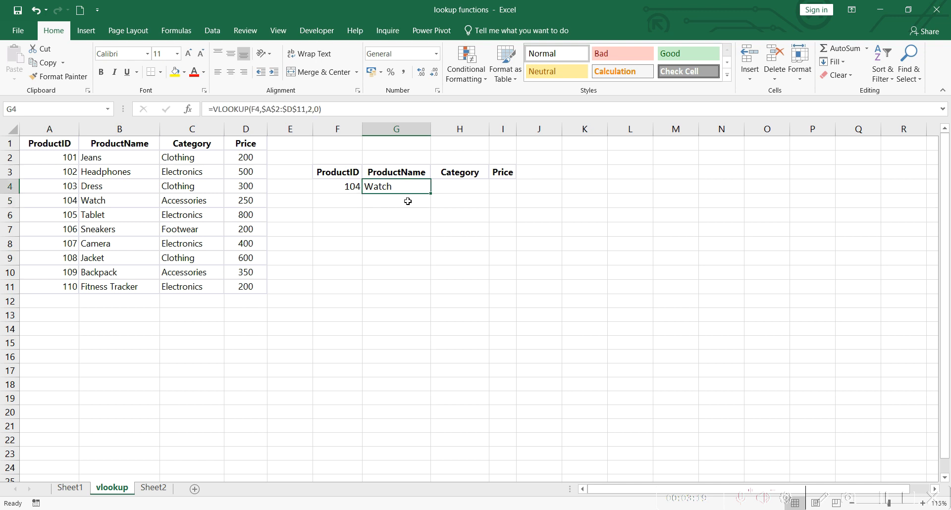
{"action": "left_click", "coordinate": [341, 183]}
{"action": "key", "text": "Down"}
{"action": "key", "text": "Down"}
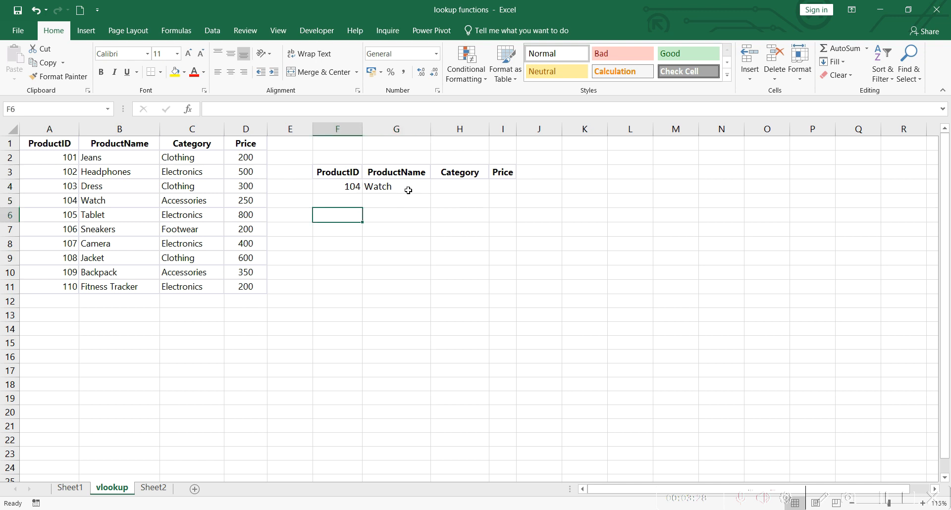
Look up the Category in H4 with the formula =VLOOKUP(F4,$A$2:$D$11,3,0)
{"action": "left_click", "coordinate": [473, 186]}
{"action": "type", "text": "=vl"}
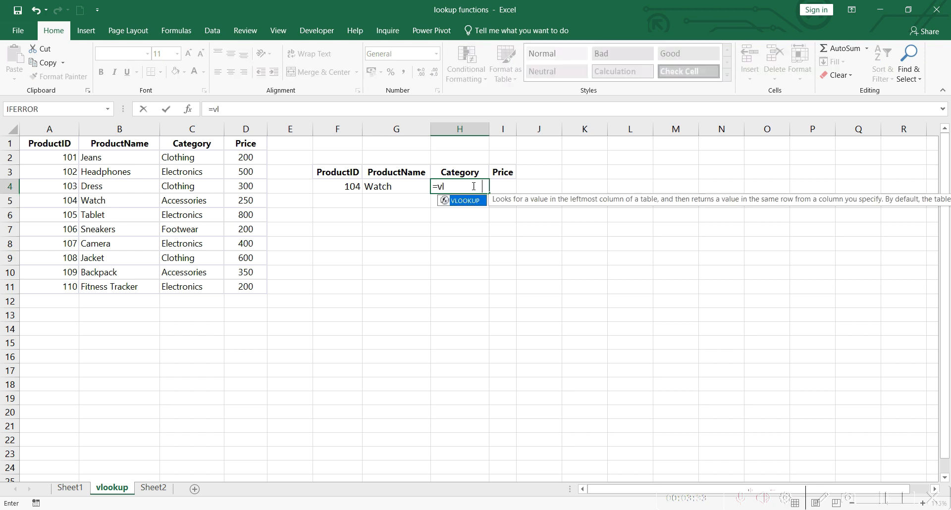
{"action": "key", "text": "Tab"}
{"action": "left_click", "coordinate": [340, 187]}
{"action": "type", "text": ","}
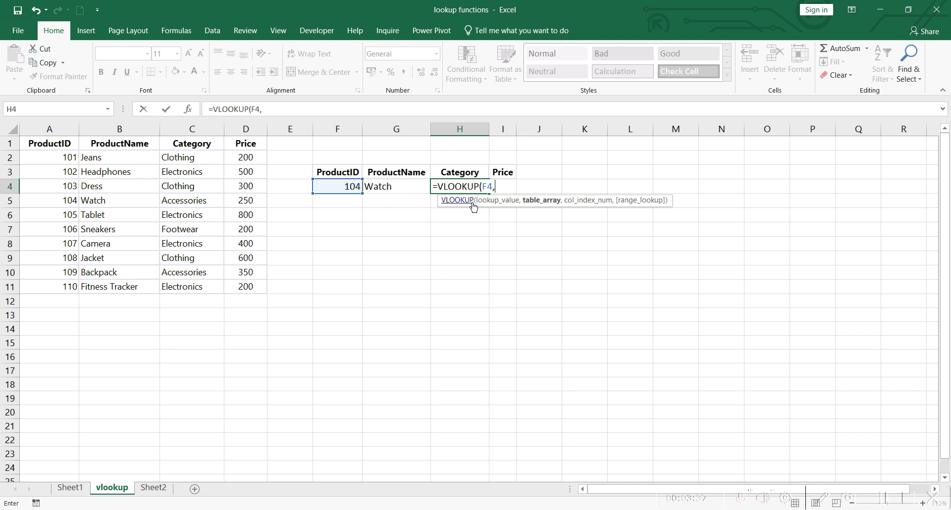
{"action": "left_click_drag", "start_coordinate": [58, 157], "coordinate": [234, 285]}
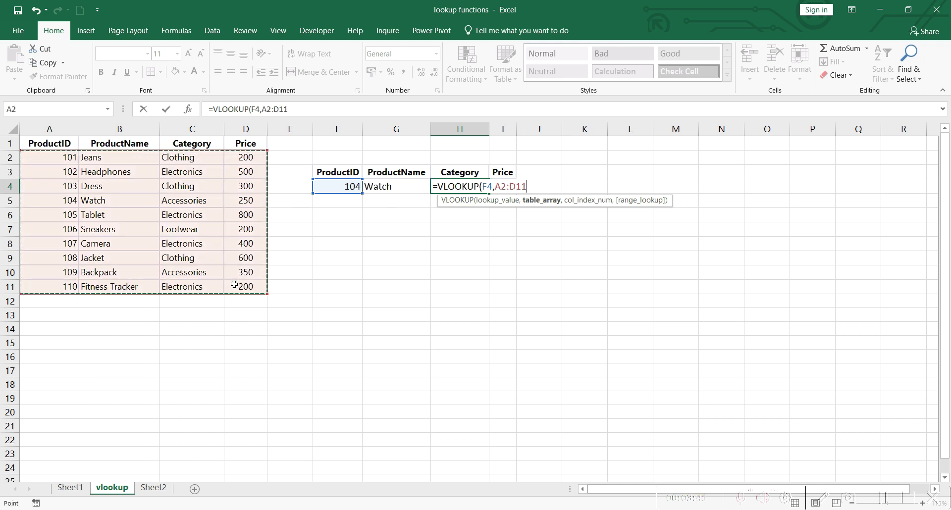
{"action": "key", "text": "F4"}
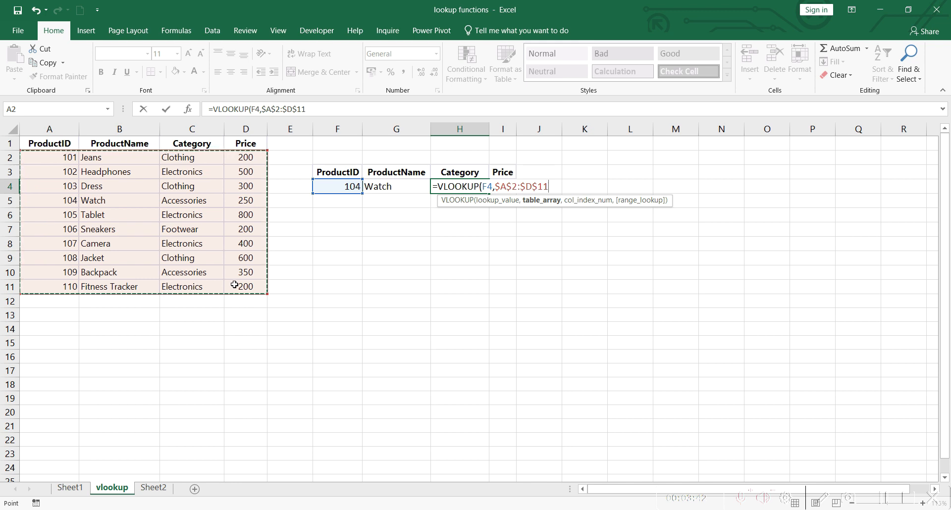
{"action": "type", "text": ",3,"}
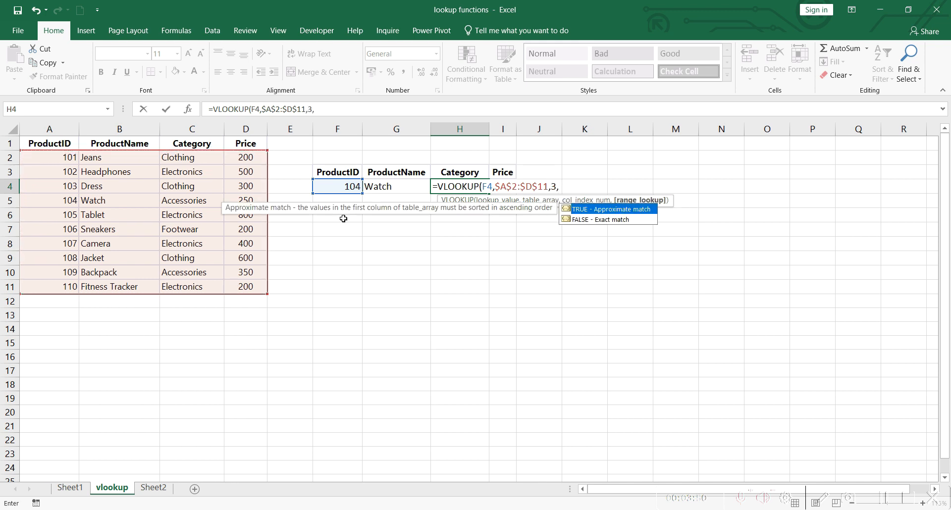
{"action": "type", "text": "0)"}
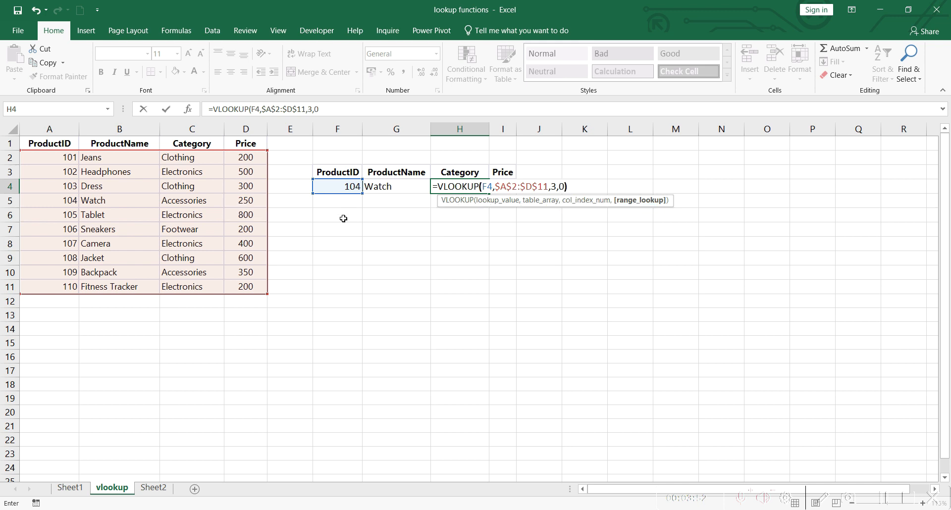
{"action": "key", "text": "Return"}
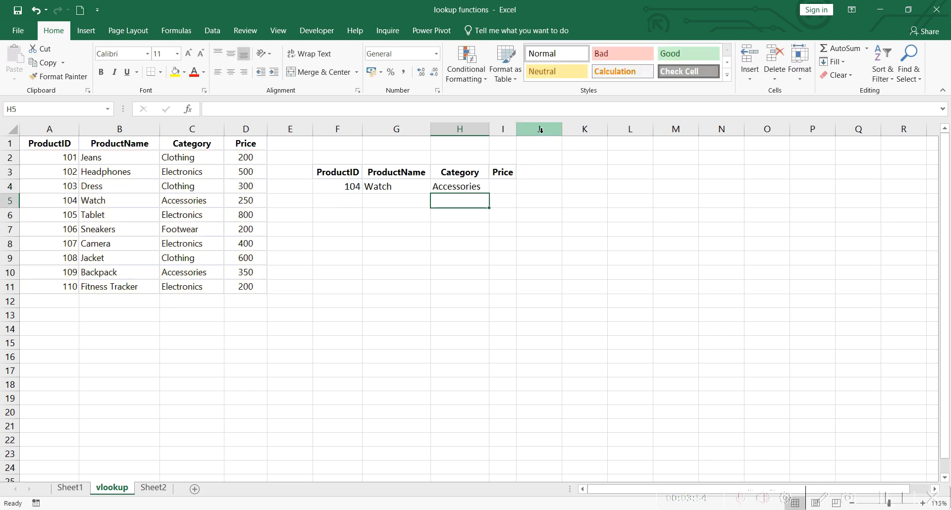
Look up the Price in I4 with the formula =VLOOKUP(F4,$A$2:$D$11,4,0)
{"action": "left_click", "coordinate": [507, 188]}
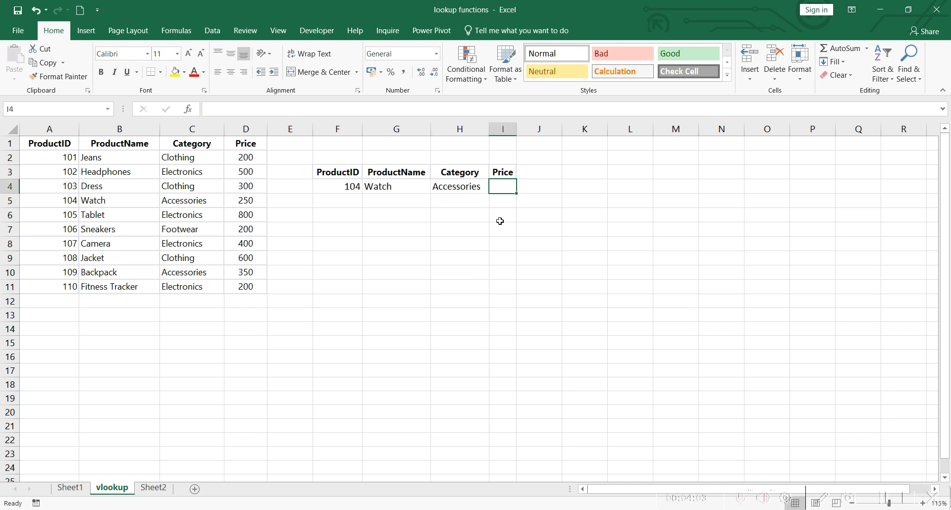
{"action": "type", "text": "=vl"}
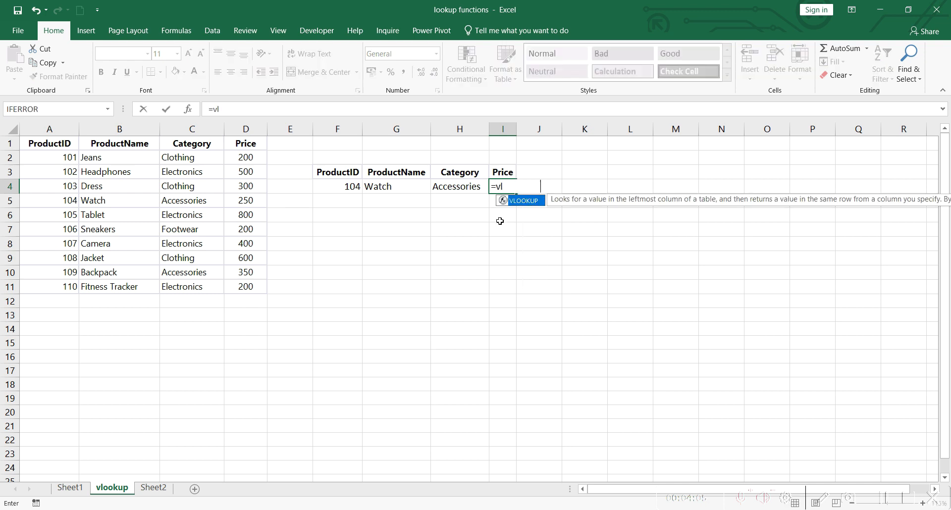
{"action": "key", "text": "Tab"}
{"action": "left_click", "coordinate": [354, 186]}
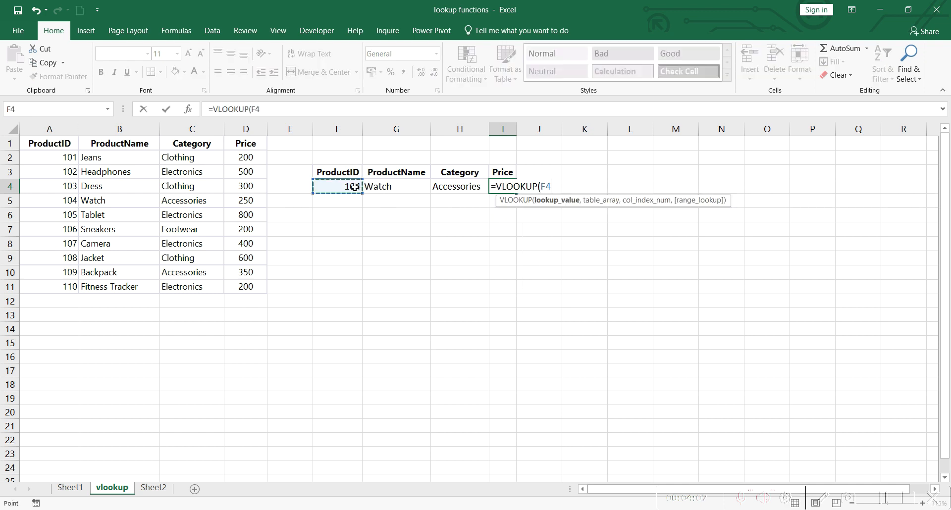
{"action": "type", "text": ","}
{"action": "left_click_drag", "start_coordinate": [49, 157], "coordinate": [258, 287]}
{"action": "key", "text": "F4"}
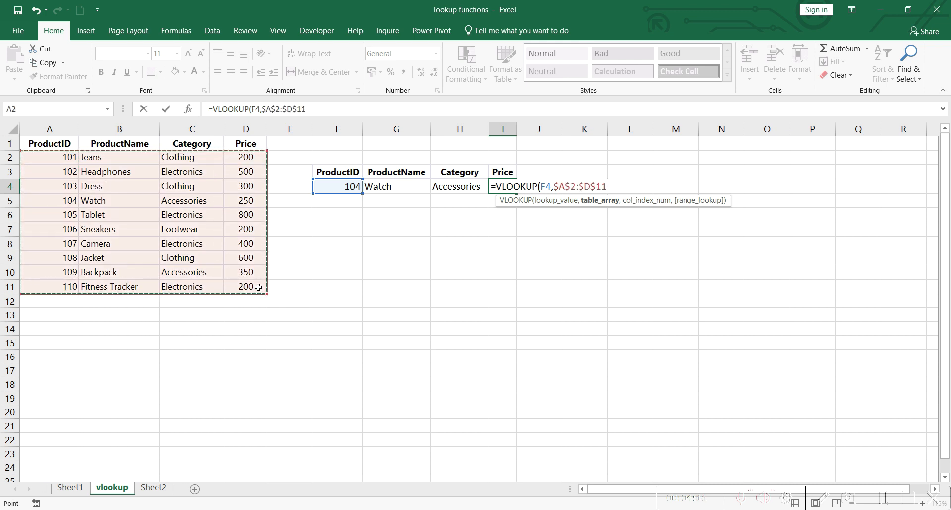
{"action": "type", "text": ",4"}
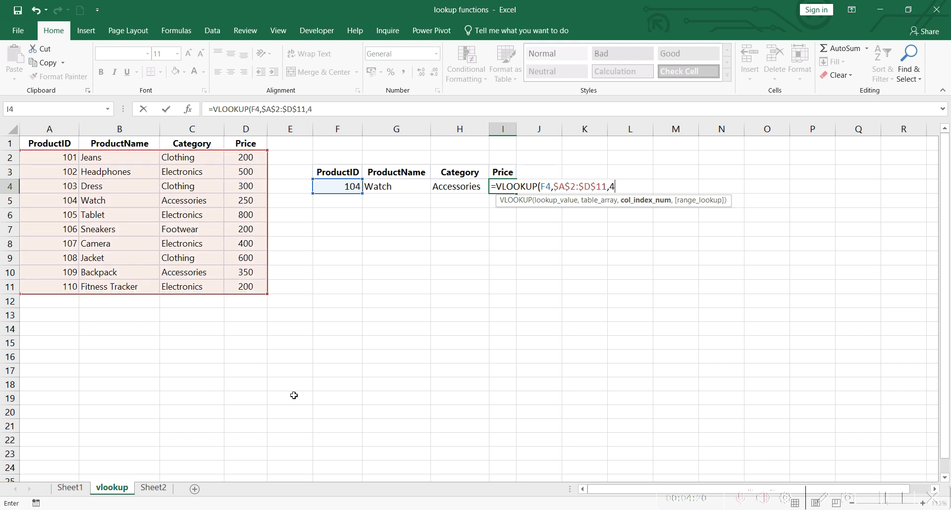
{"action": "type", "text": ",0)"}
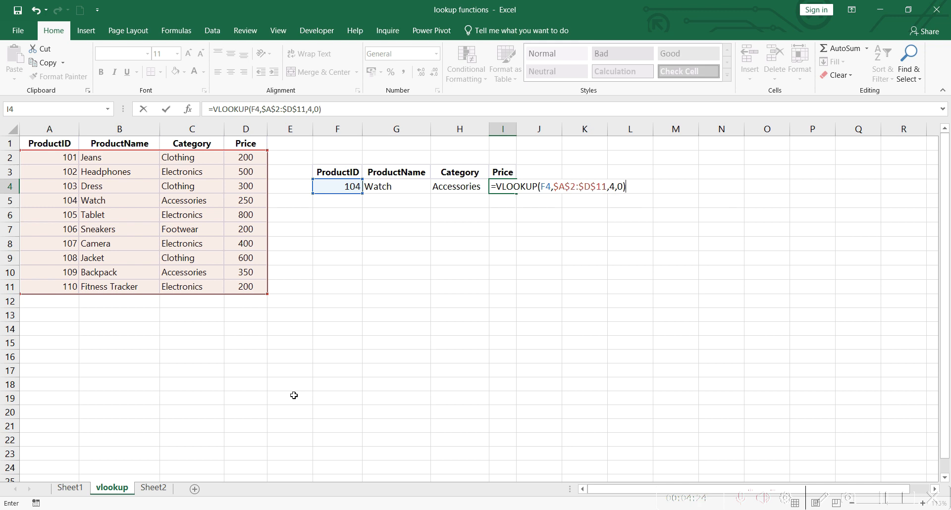
{"action": "key", "text": "Return"}
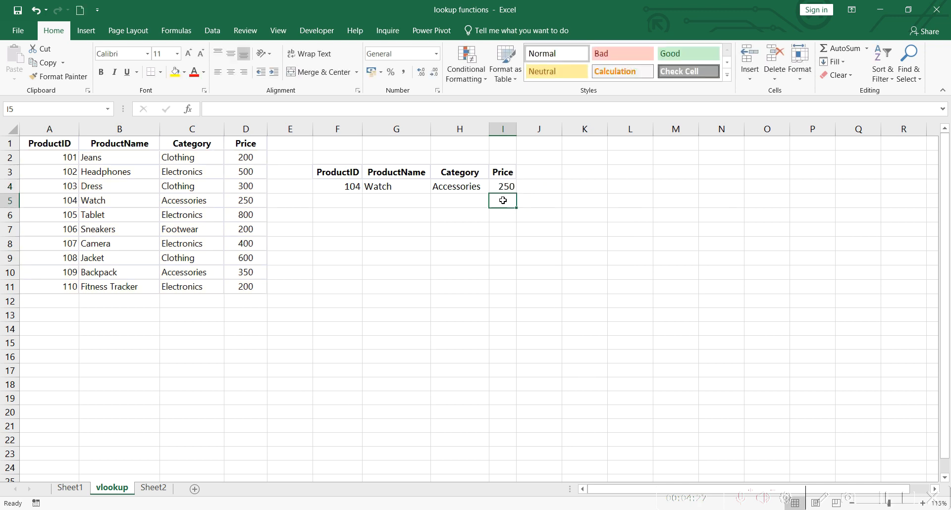
{"action": "left_click", "coordinate": [367, 214]}
{"action": "key", "text": "Down"}
{"action": "key", "text": "Down"}
{"action": "key", "text": "Down"}
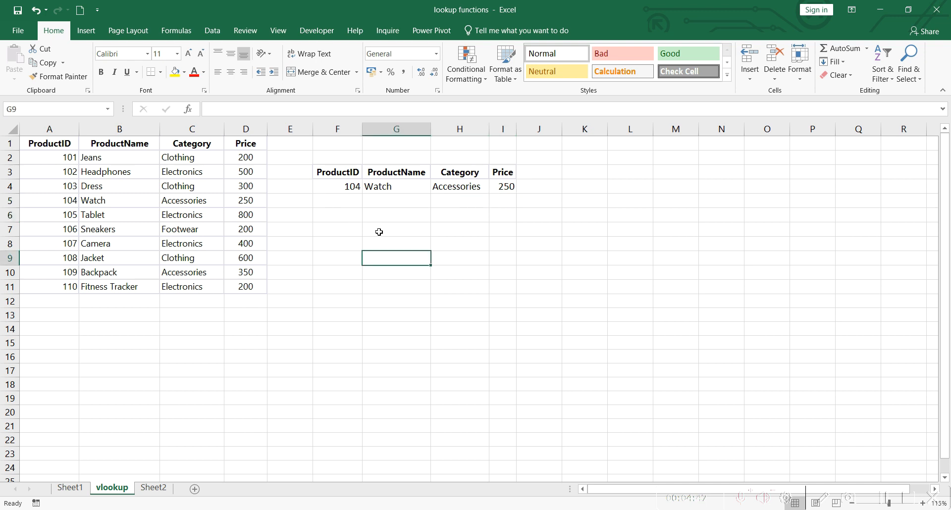
Test the lookup formulas by changing the ProductID in F4 to 110
{"action": "left_click", "coordinate": [344, 189]}
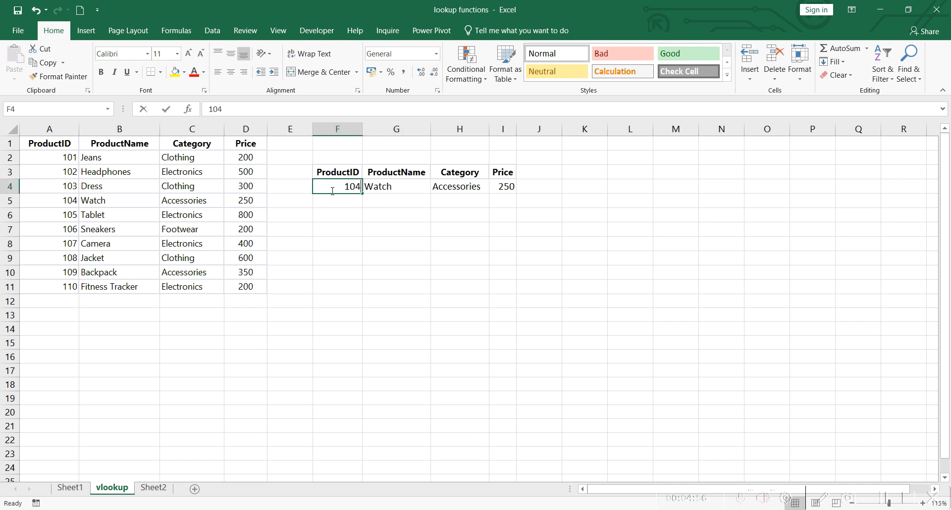
{"action": "type", "text": "110"}
{"action": "key", "text": "ctrl+Return"}
{"action": "key", "text": "Return"}
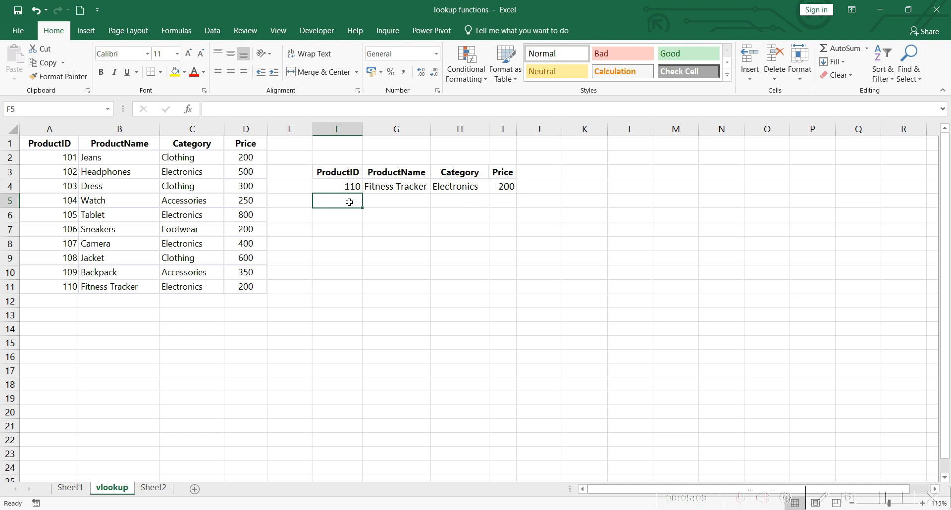
Set the lookup ProductID in F4 to 101 to test the formulas with another product
{"action": "left_click", "coordinate": [338, 189]}
{"action": "type", "text": "101"}
{"action": "key", "text": "Return"}
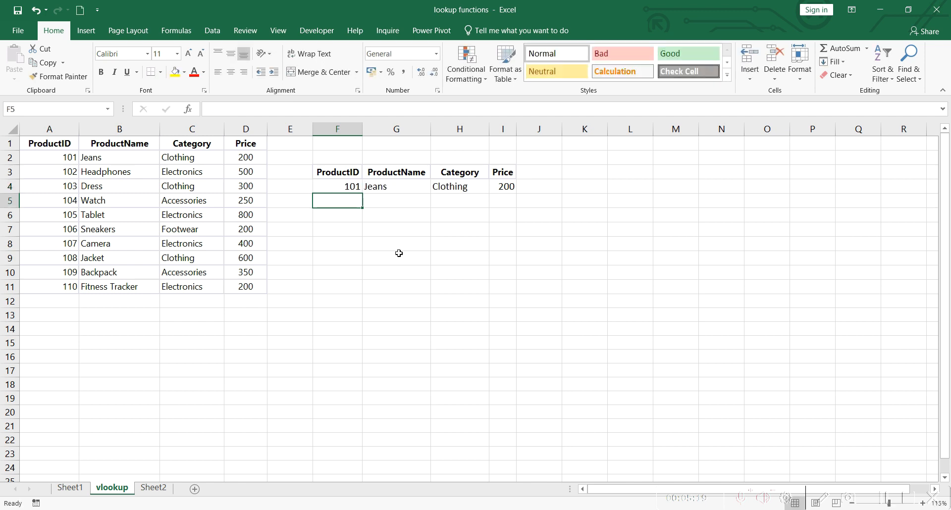
Test the VLOOKUP formulas by changing the ProductID in F4 to 104 and to 108
{"action": "left_click", "coordinate": [326, 184]}
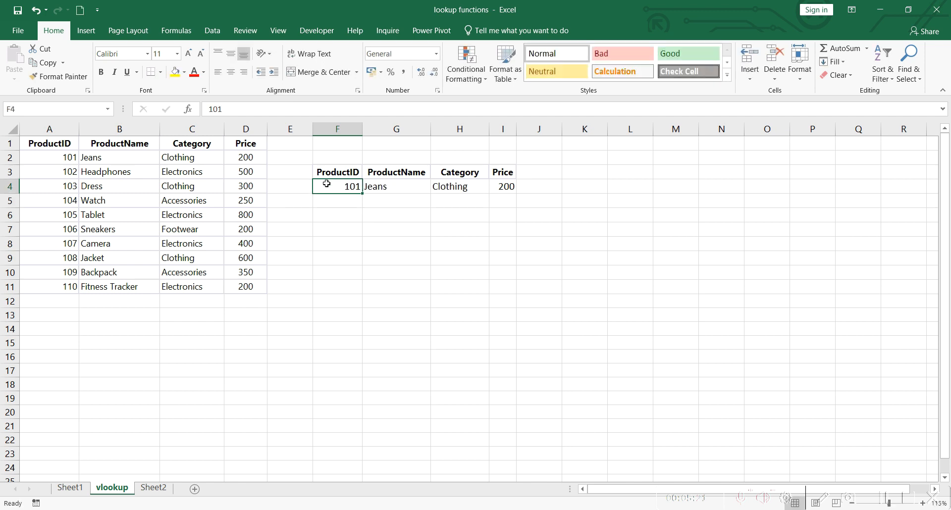
{"action": "type", "text": "104"}
{"action": "key", "text": "Return"}
{"action": "left_click", "coordinate": [327, 184]}
{"action": "type", "text": "108"}
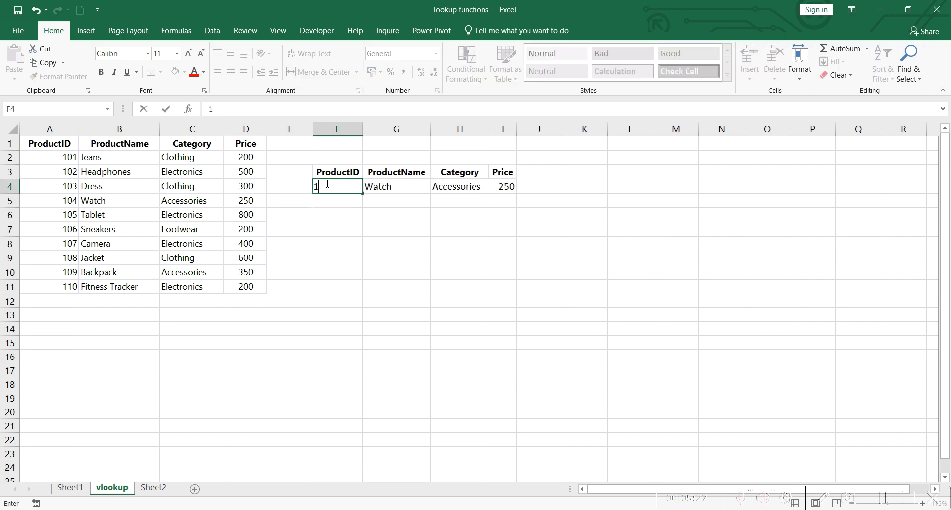
{"action": "key", "text": "Return"}
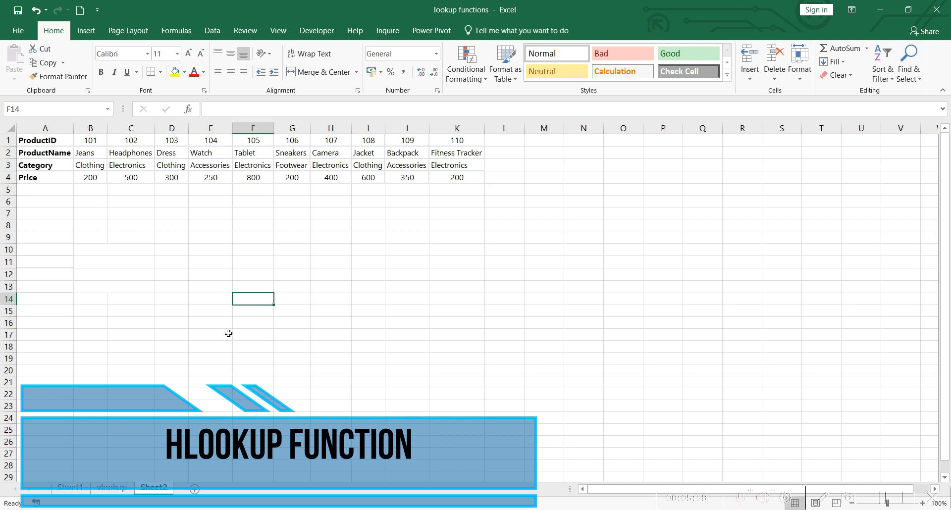
Copy the row labels in A1:A4 of Sheet2 to A9:A12 as a lookup area below the table
{"action": "left_click", "coordinate": [46, 188]}
{"action": "left_click_drag", "start_coordinate": [45, 177], "coordinate": [43, 141]}
{"action": "key", "text": "ctrl+c"}
{"action": "left_click", "coordinate": [39, 239]}
{"action": "key", "text": "ctrl+v"}
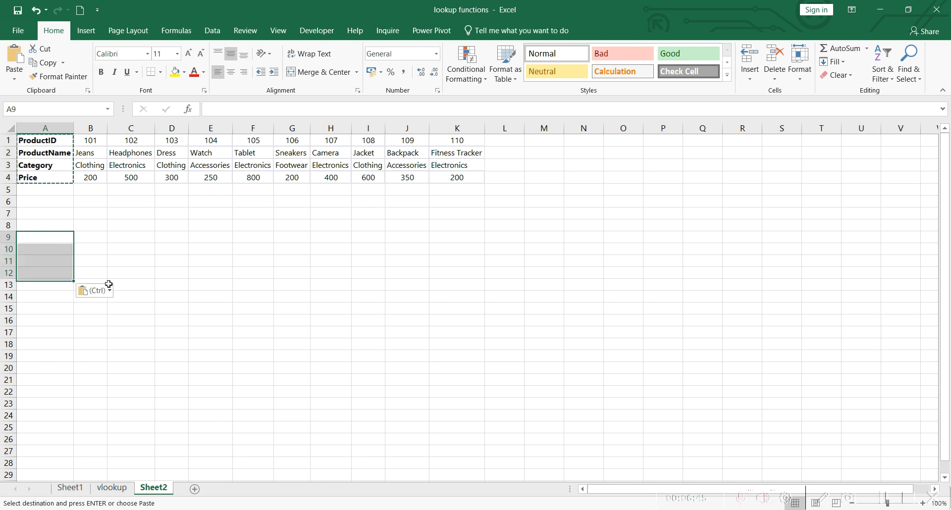
{"action": "left_click", "coordinate": [175, 260]}
{"action": "key", "text": "Escape"}
Enter 110 in B9 as the ProductID for the horizontal lookup
{"action": "left_click", "coordinate": [83, 240]}
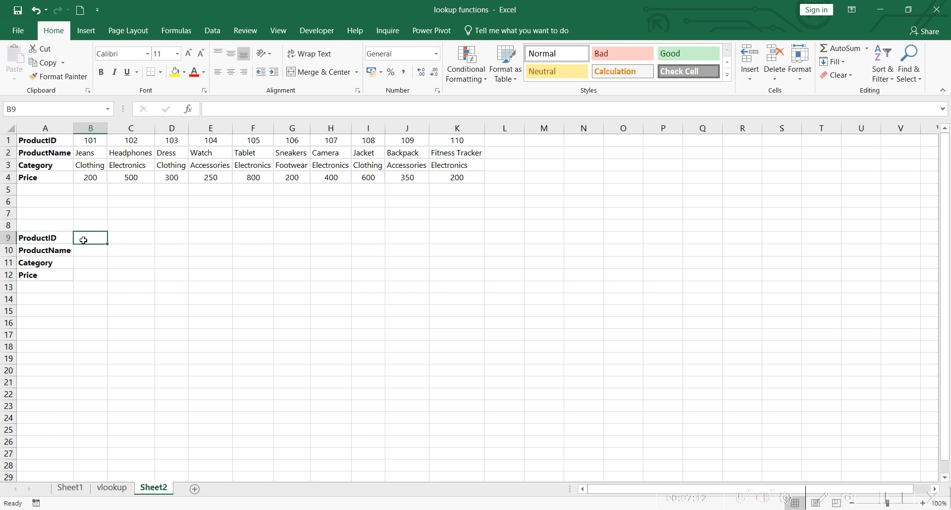
{"action": "type", "text": "110"}
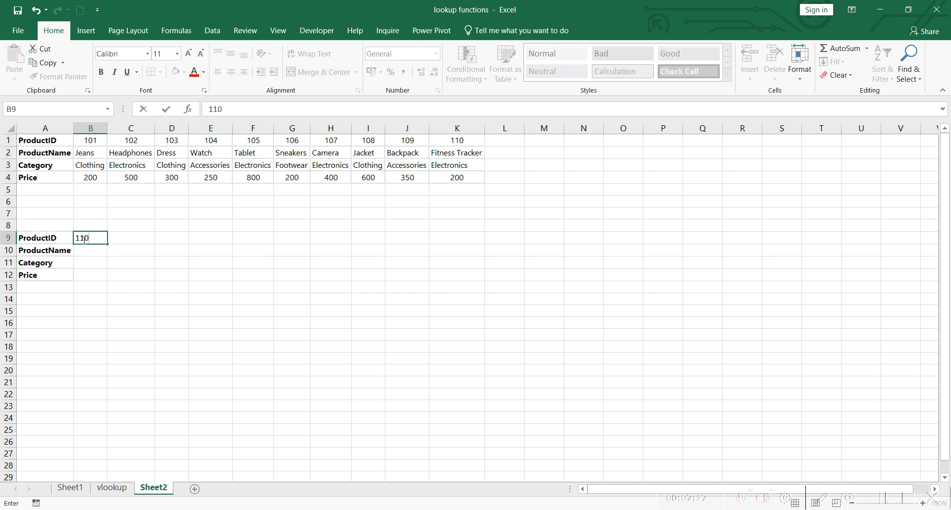
{"action": "key", "text": "Return"}
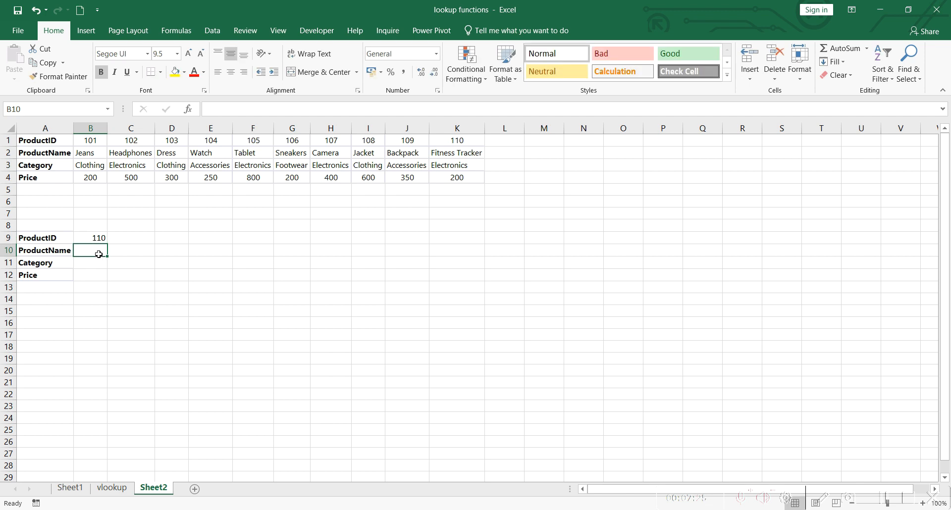
Look up the ProductName in B10 with the formula =HLOOKUP(B9,$B$1:$K$4,2,0)
{"action": "type", "text": "=hl"}
{"action": "key", "text": "Tab"}
{"action": "left_click", "coordinate": [95, 237]}
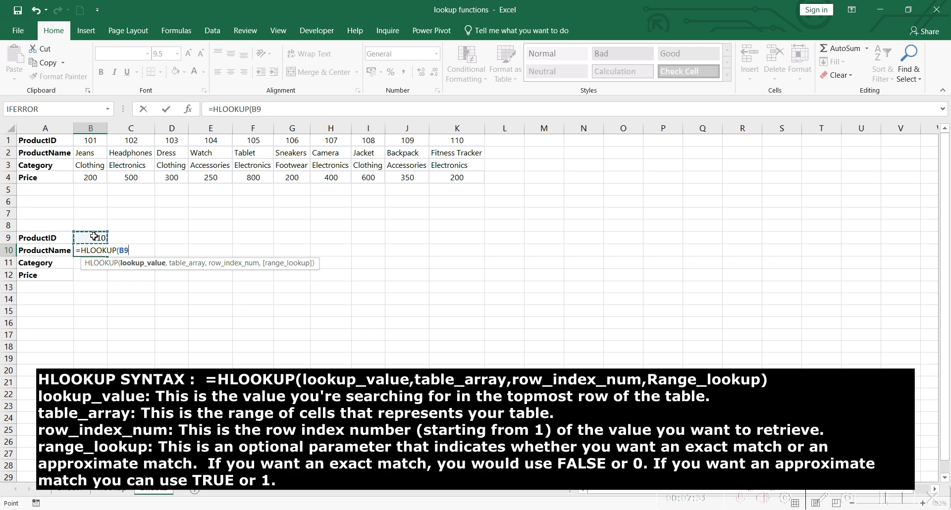
{"action": "type", "text": ","}
{"action": "left_click_drag", "start_coordinate": [90, 140], "coordinate": [470, 176]}
{"action": "key", "text": "F4"}
{"action": "type", "text": ","}
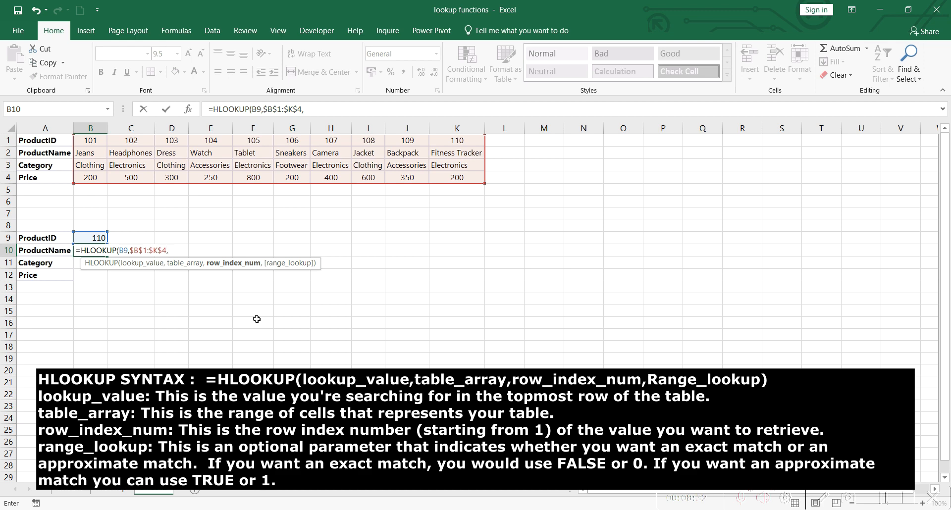
{"action": "type", "text": "2,"}
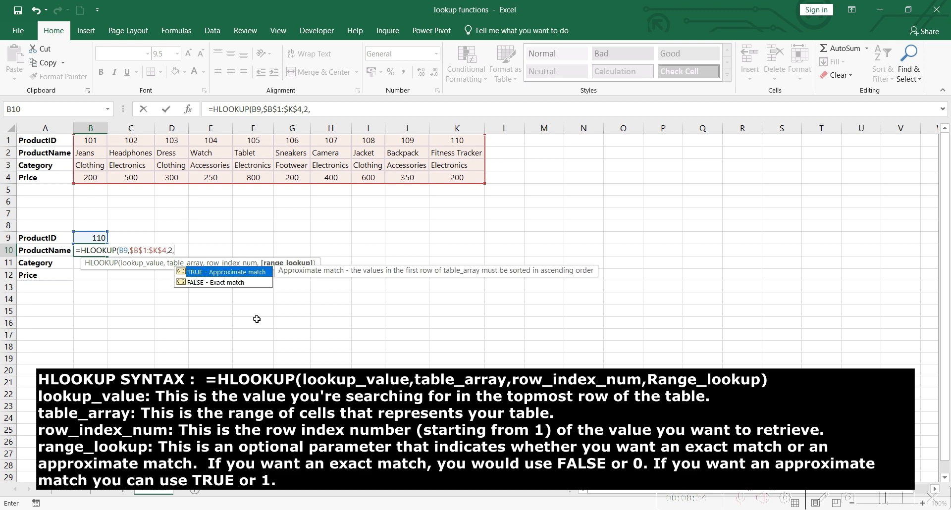
{"action": "type", "text": "0"}
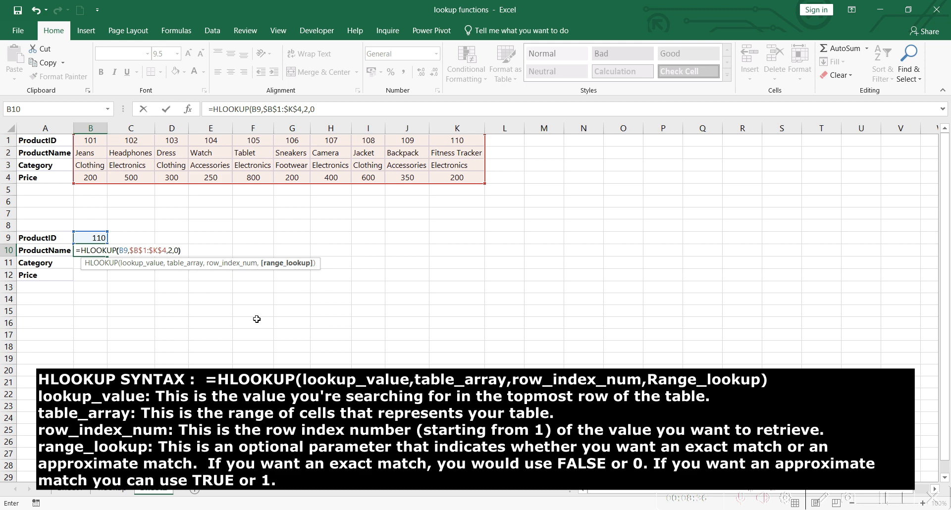
{"action": "type", "text": ")"}
{"action": "key", "text": "Return"}
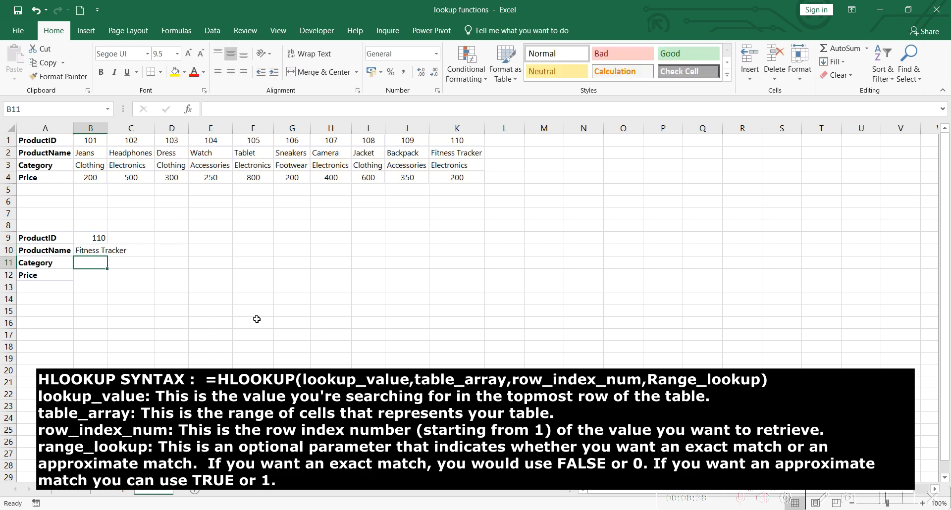
Look up the Category in B11 with the formula =HLOOKUP(B9,$B$1:$K$4,3,0)
{"action": "double_click", "coordinate": [96, 261]}
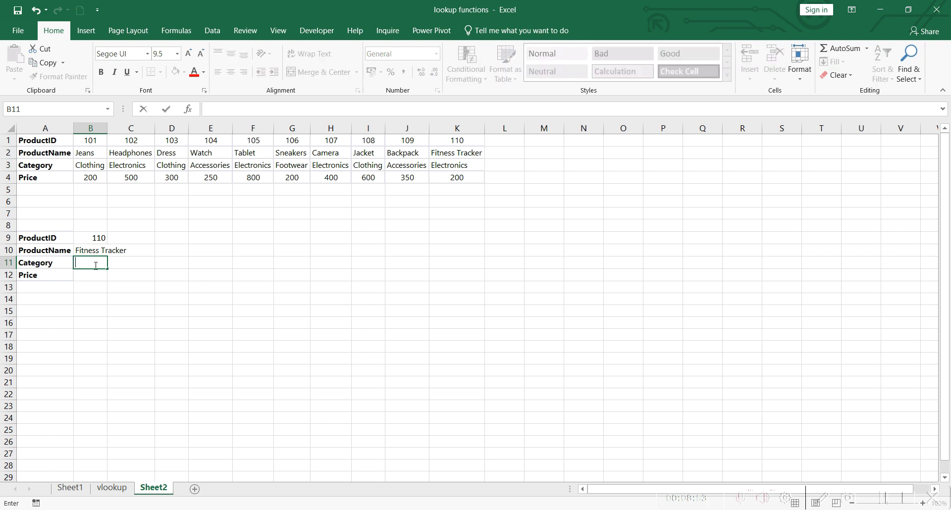
{"action": "type", "text": "=HL"}
{"action": "key", "text": "Tab"}
{"action": "left_click", "coordinate": [94, 239]}
{"action": "type", "text": ","}
{"action": "left_click_drag", "start_coordinate": [91, 140], "coordinate": [440, 180]}
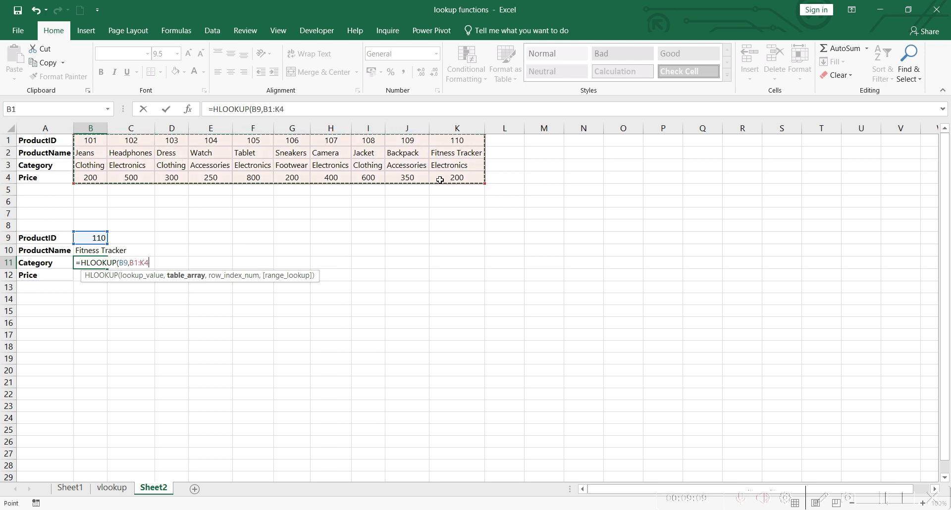
{"action": "key", "text": "F4"}
{"action": "type", "text": ","}
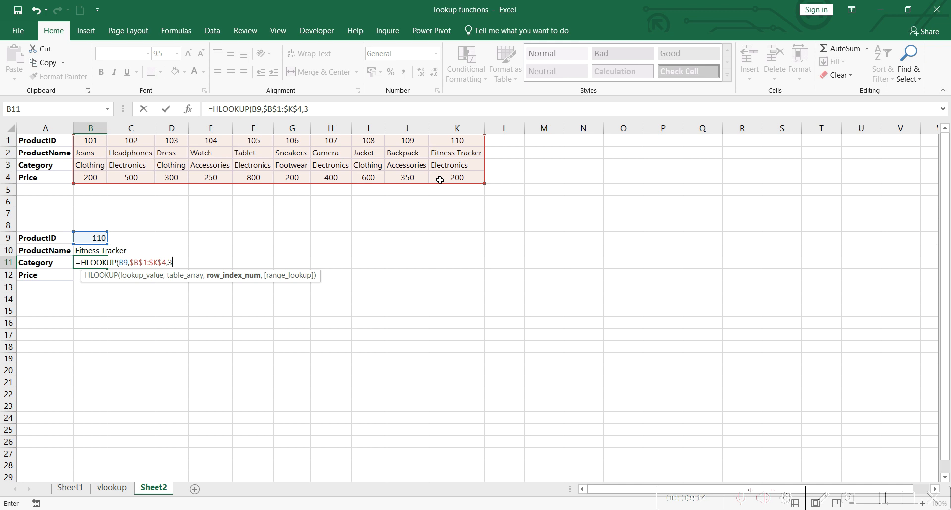
{"action": "type", "text": "3,0)"}
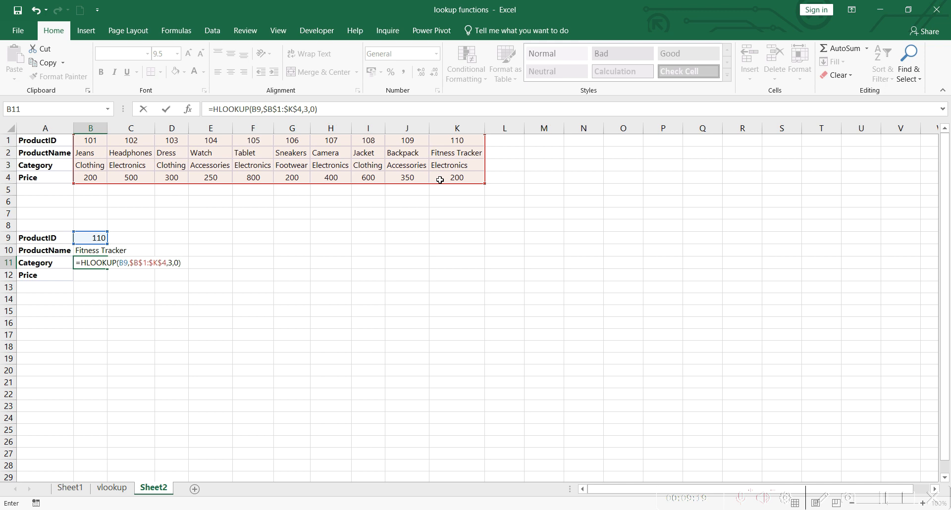
{"action": "key", "text": "Return"}
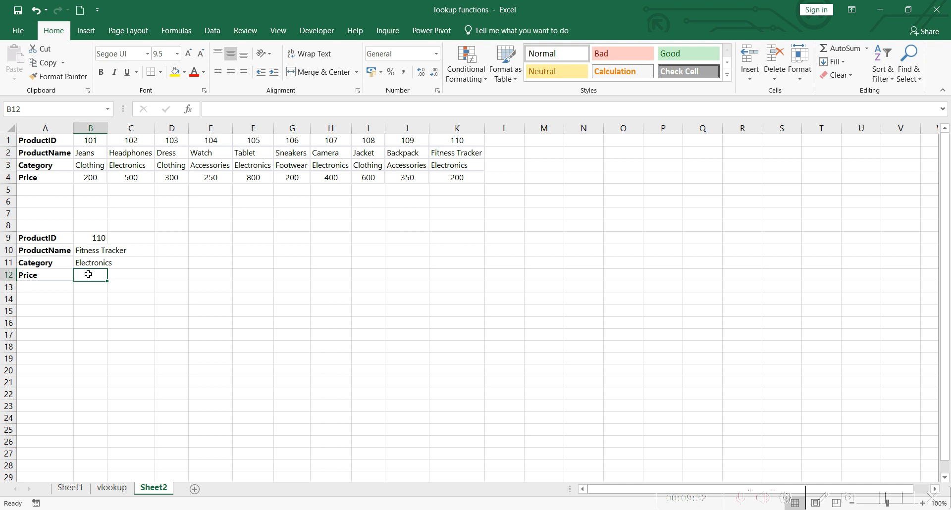
Look up the Price in B12 with the formula =HLOOKUP(B9,$B$1:$K$4,4,0)
{"action": "type", "text": "=HLOOKUP("}
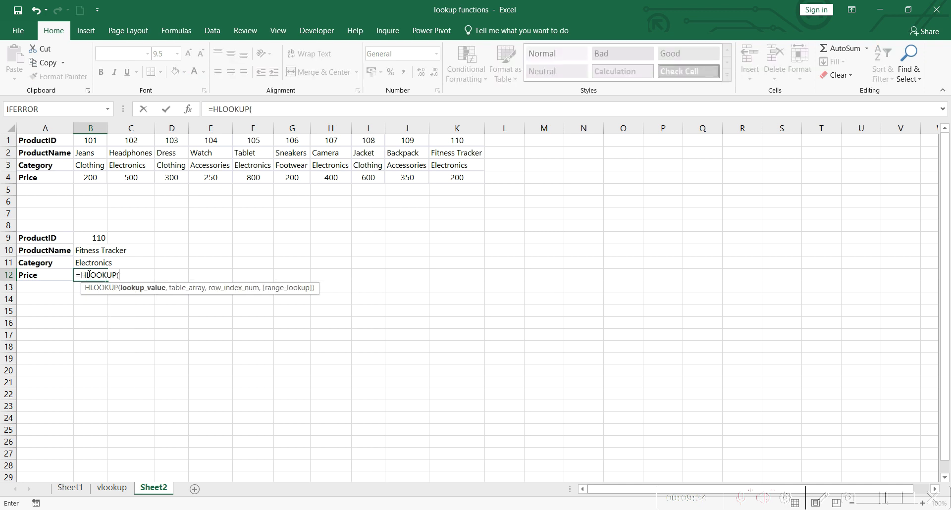
{"action": "left_click", "coordinate": [98, 240]}
{"action": "type", "text": ","}
{"action": "left_click_drag", "start_coordinate": [306, 177], "coordinate": [468, 184]}
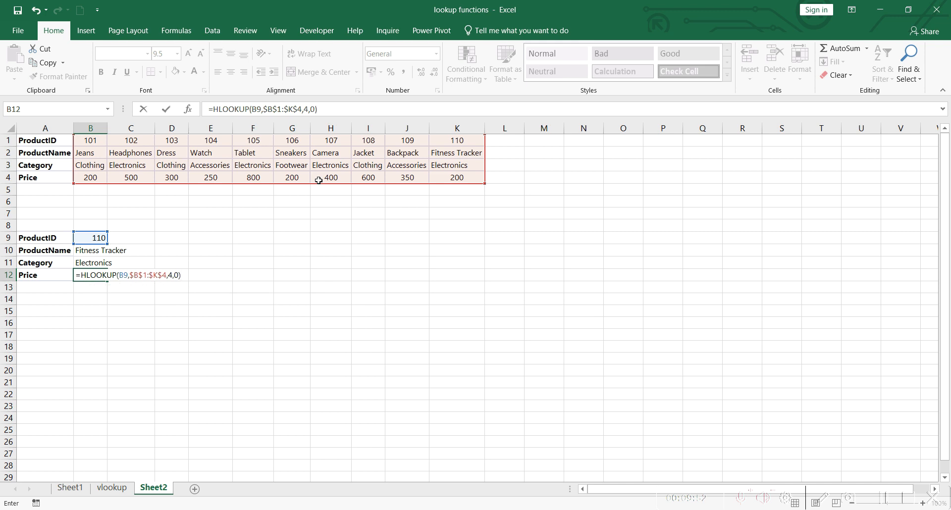
{"action": "key", "text": "Return"}
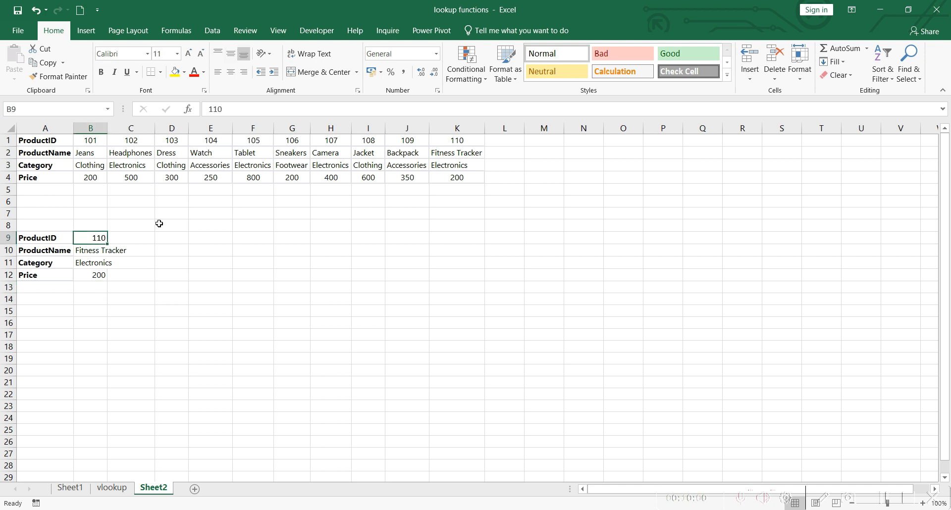
Test the HLOOKUP formulas by changing the ProductID in B9 to 105 and to 102
{"action": "type", "text": "10"}
{"action": "type", "text": "5"}
{"action": "key", "text": "Return"}
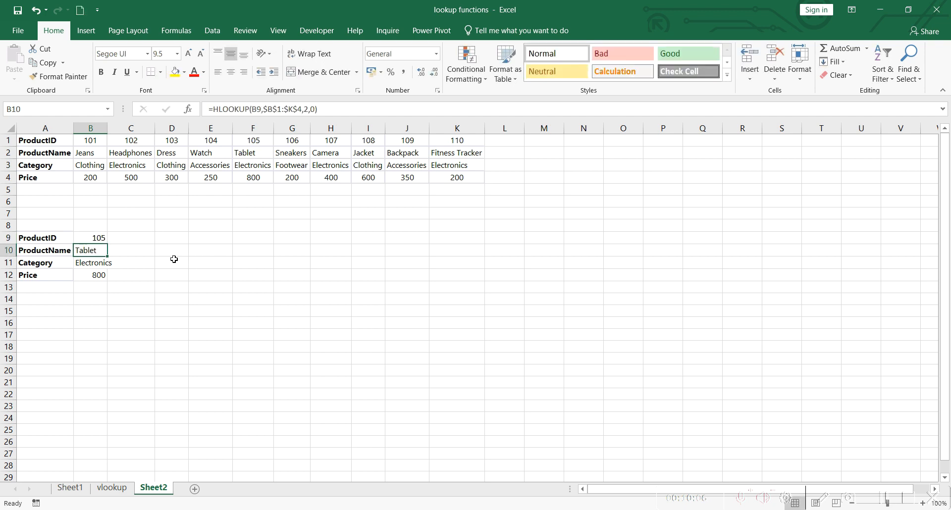
{"action": "left_click", "coordinate": [107, 239]}
{"action": "type", "text": "102"}
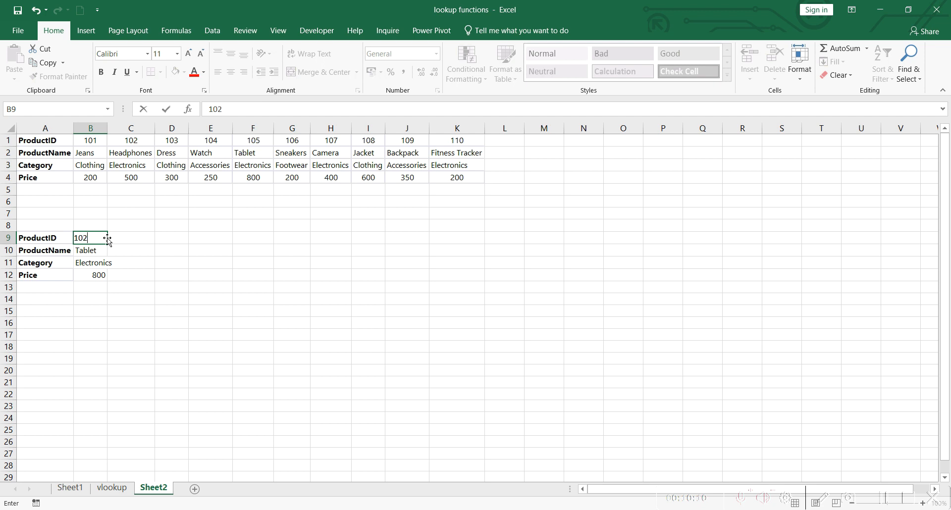
{"action": "key", "text": "Return"}
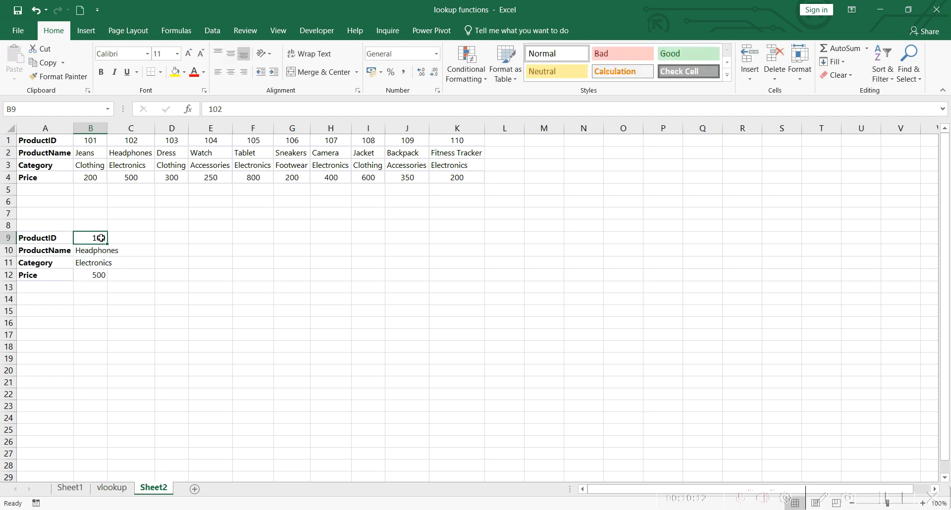
{"action": "type", "text": "1"}
{"action": "left_click", "coordinate": [219, 286]}
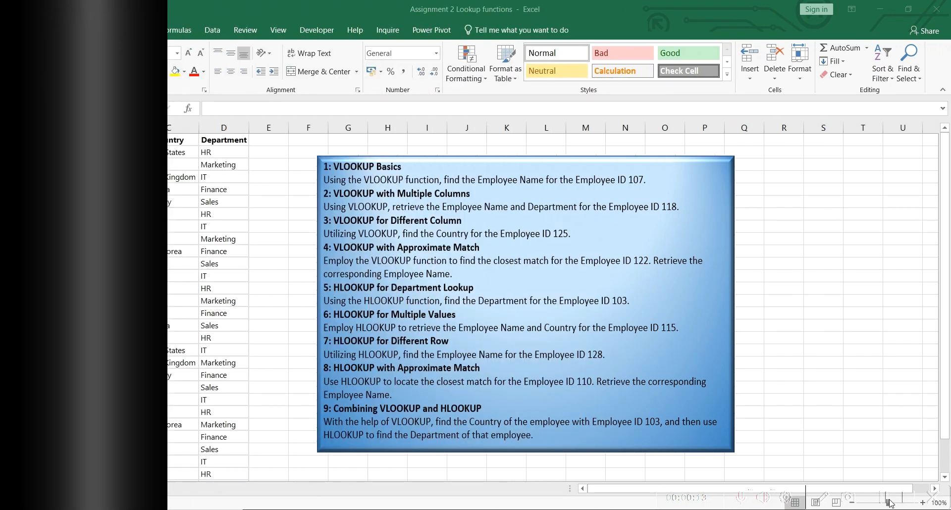